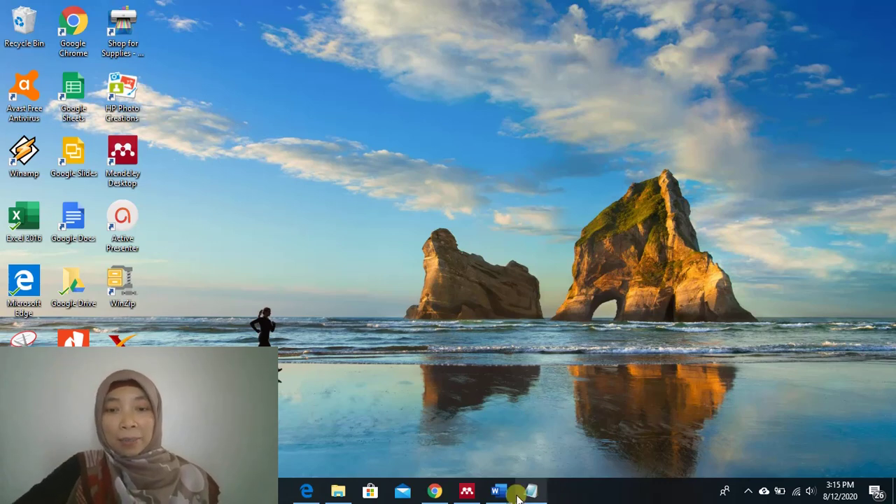
# Step: Switch to Google Chrome and open Google Drive's My Drive page
pyautogui.click(434, 490)
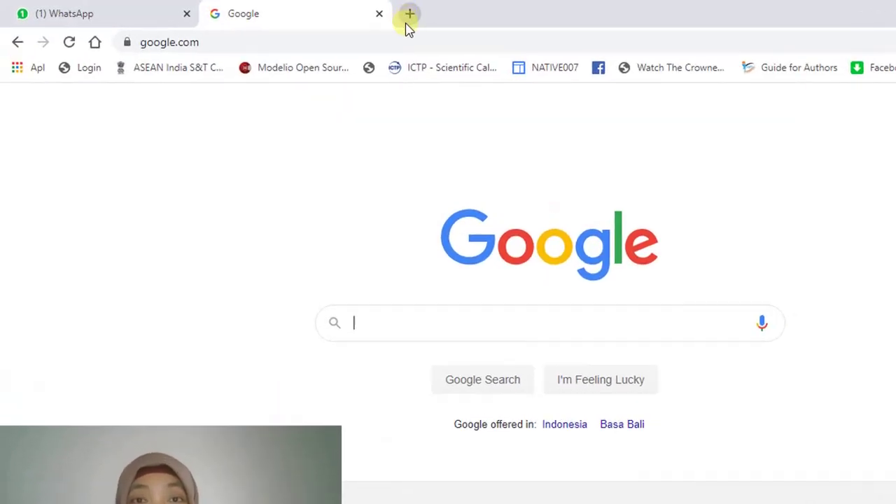
pyautogui.click(408, 37)
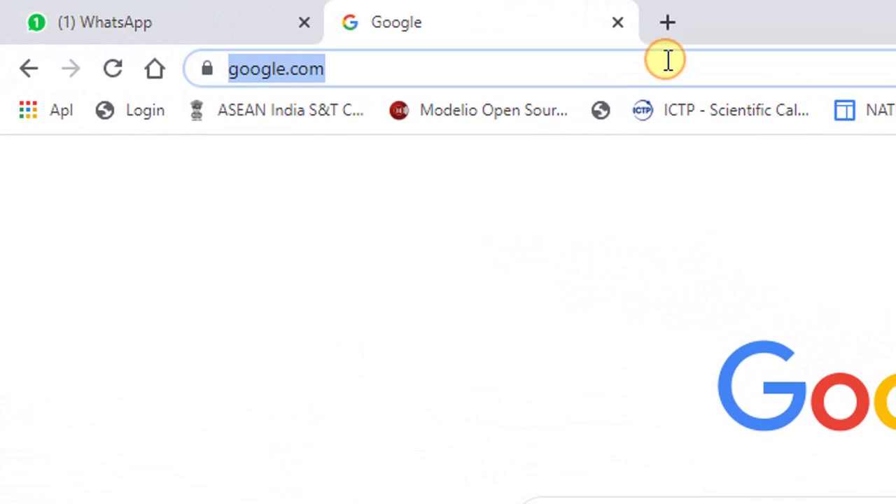
pyautogui.write('dr')
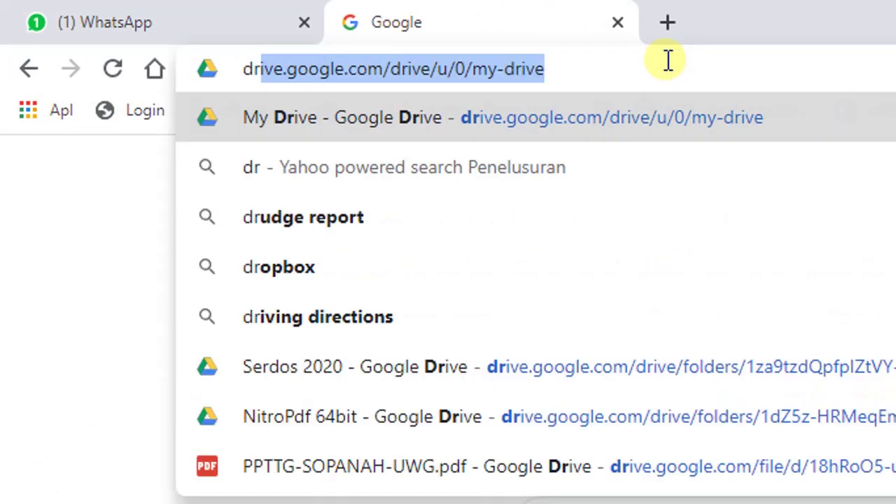
pyautogui.press('Return')
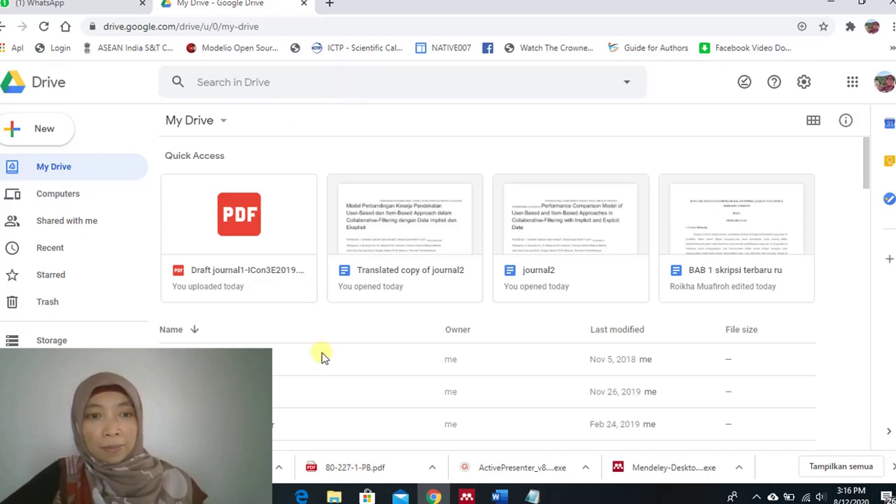
# Step: Open the Journal-2 folder inside the OUTPUT MY MhD folder of My Drive
pyautogui.scroll(-3, 320, 356)
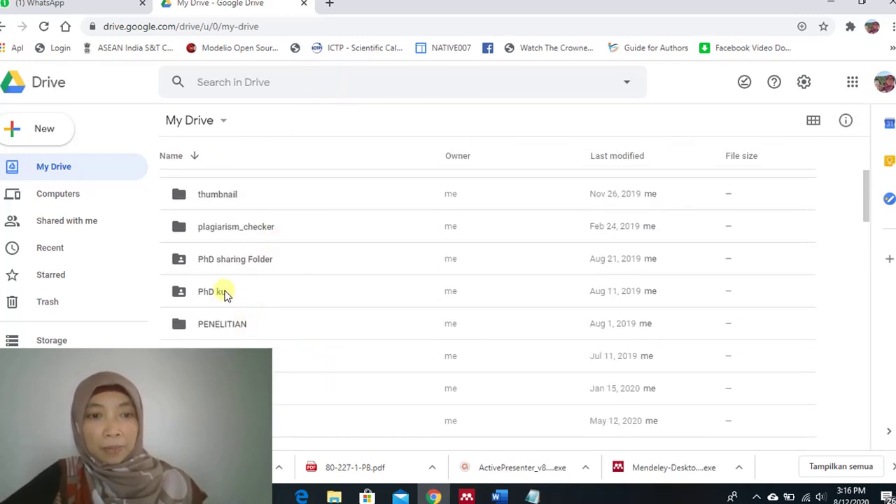
pyautogui.doubleClick(256, 357)
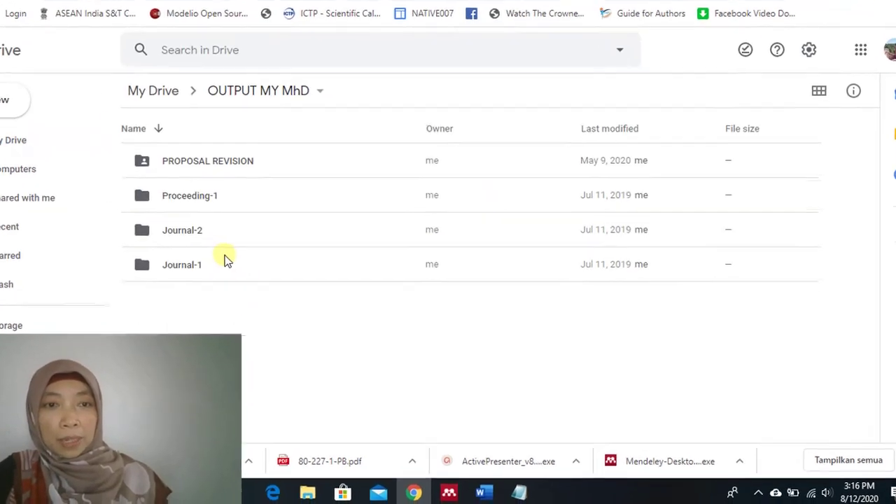
pyautogui.doubleClick(191, 231)
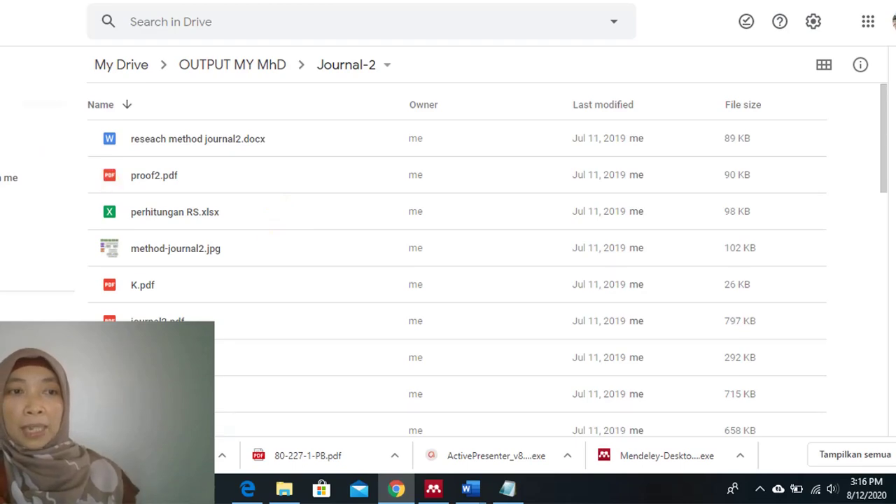
# Step: Upload the PDF file Draft journal1-ICon3E2019 to the Journal-2 folder and dismiss the save dialog
pyautogui.click(60, 140)
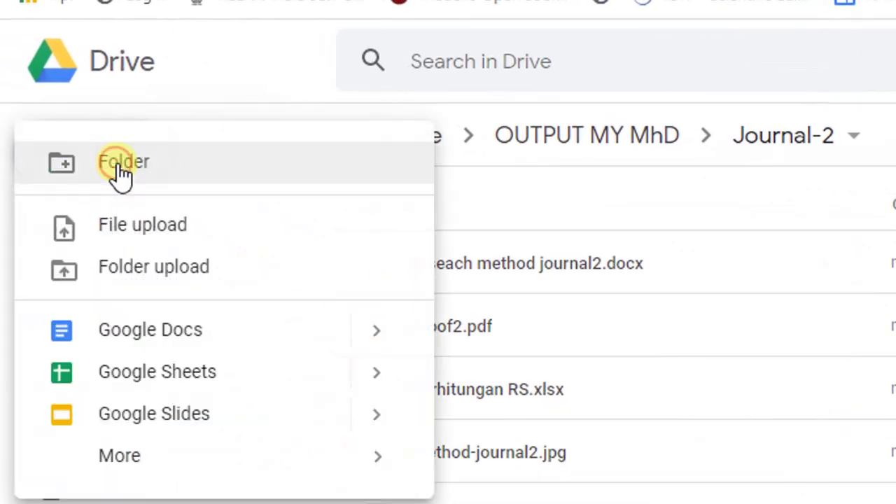
pyautogui.click(147, 245)
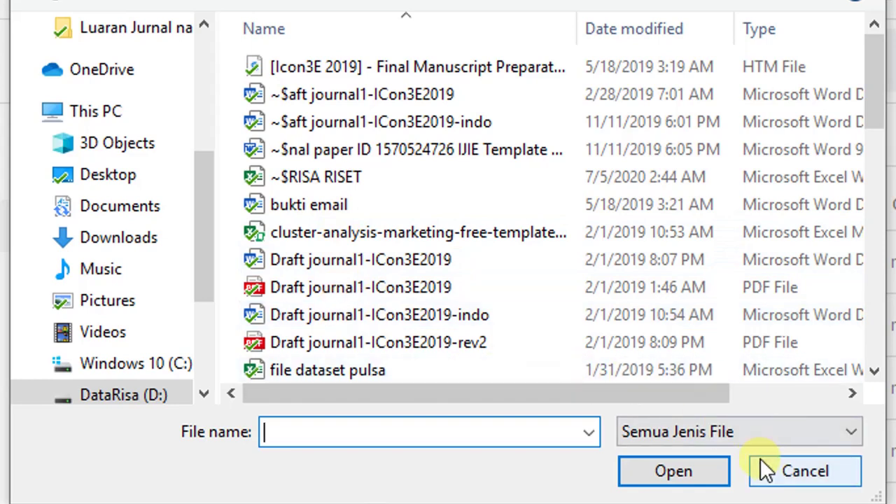
pyautogui.click(398, 294)
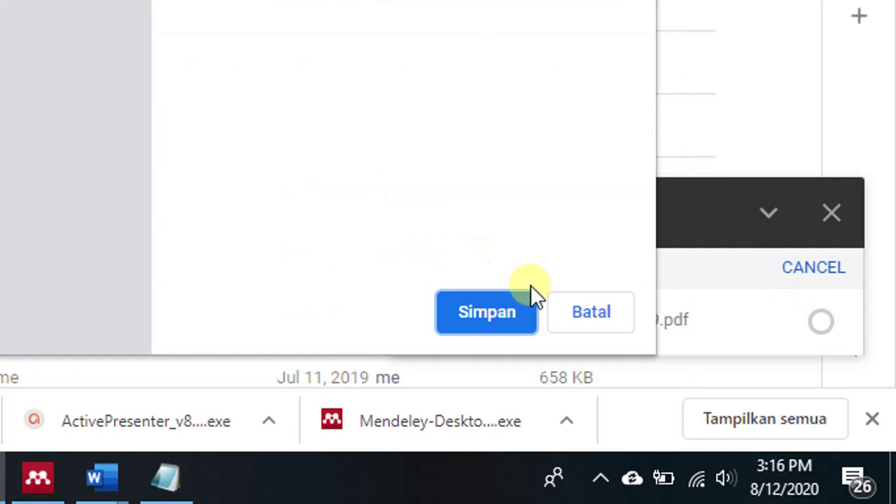
pyautogui.click(583, 327)
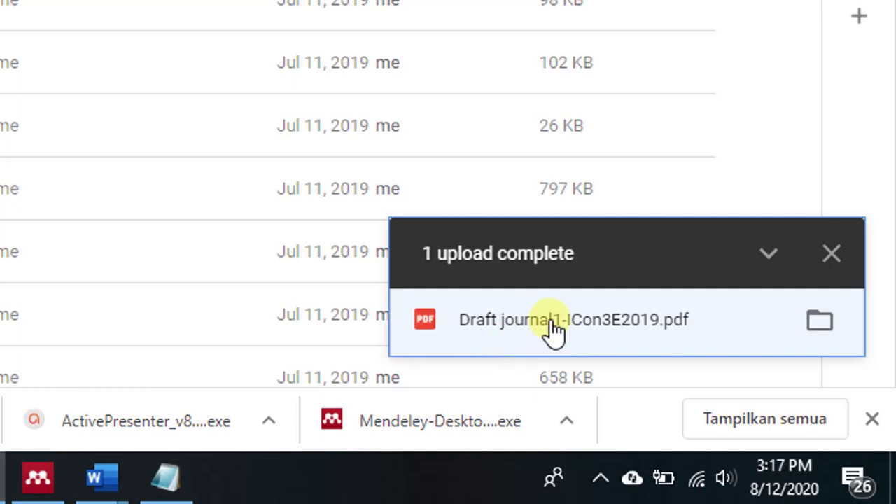
# Step: Preview the uploaded Draft journal1-ICon3E2019.pdf, close the preview and locate the file in its folder
pyautogui.click(611, 325)
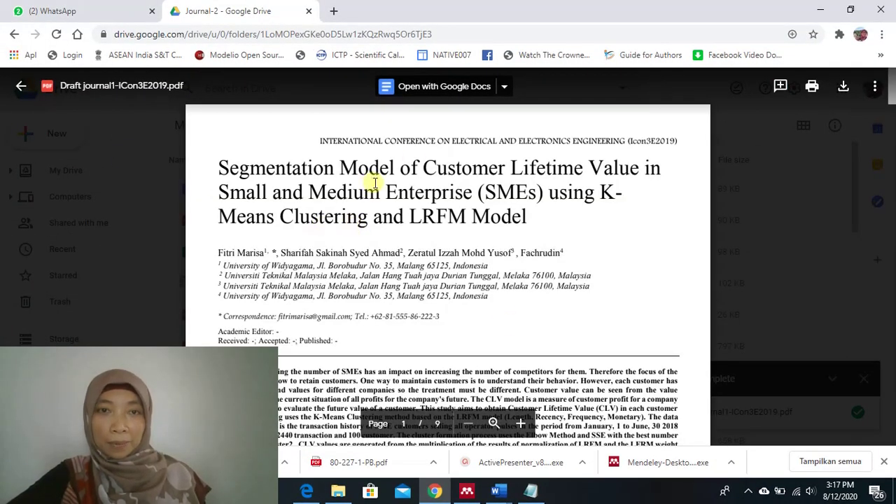
pyautogui.click(21, 86)
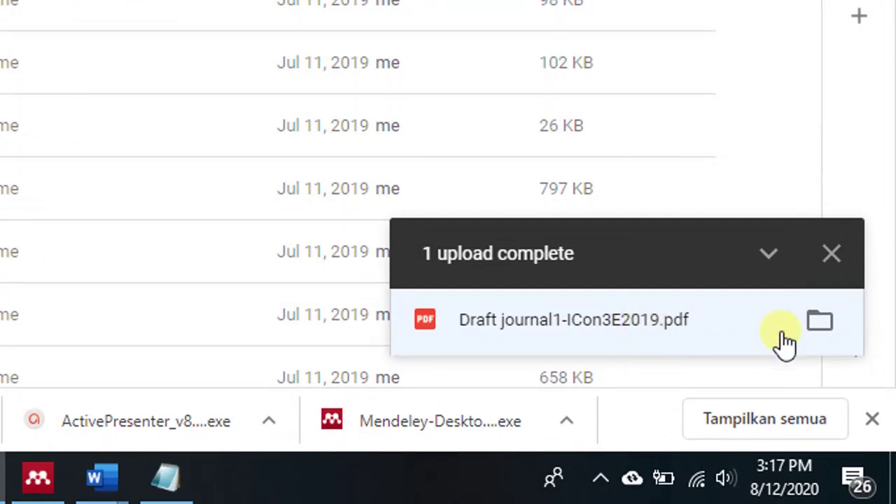
pyautogui.click(819, 323)
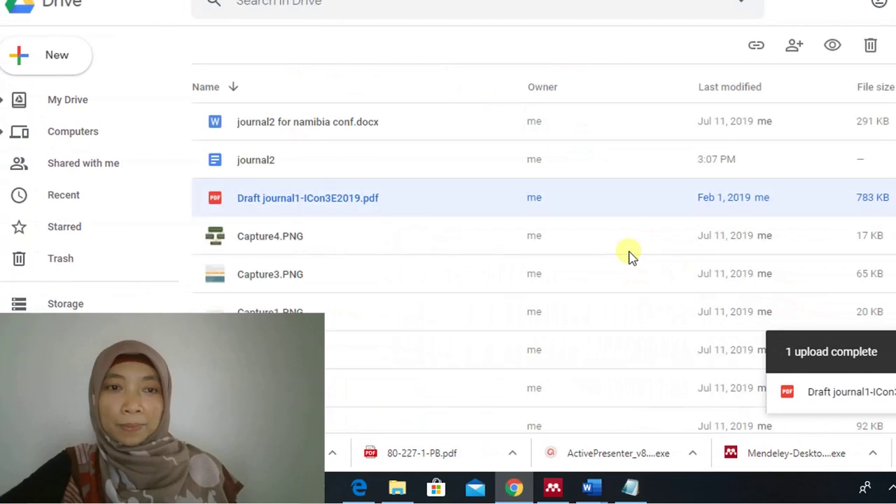
# Step: Open Draft journal1-ICon3E2019.pdf with Google Docs
pyautogui.rightClick(311, 204)
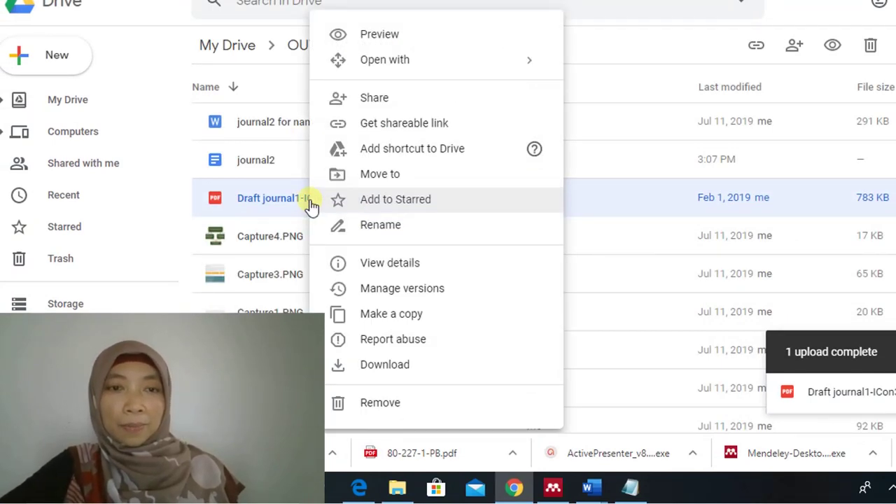
pyautogui.moveTo(460, 75)
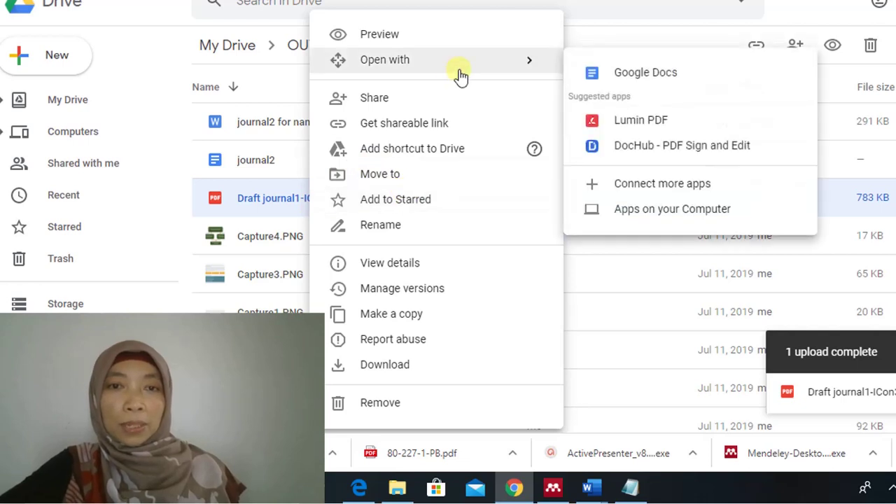
pyautogui.click(612, 77)
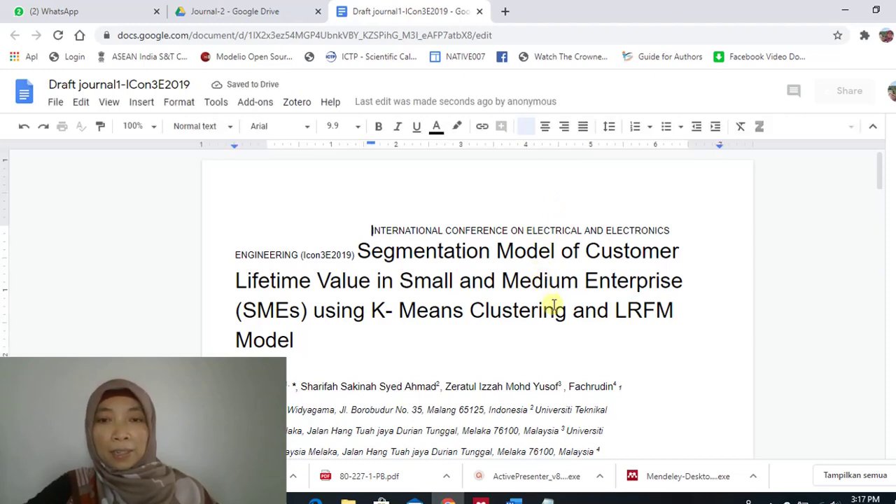
# Step: Examine the converted document's title page and two-column introduction text, and return to its beginning
pyautogui.scroll(-3, 553, 304)
pyautogui.scroll(-1, 553, 305)
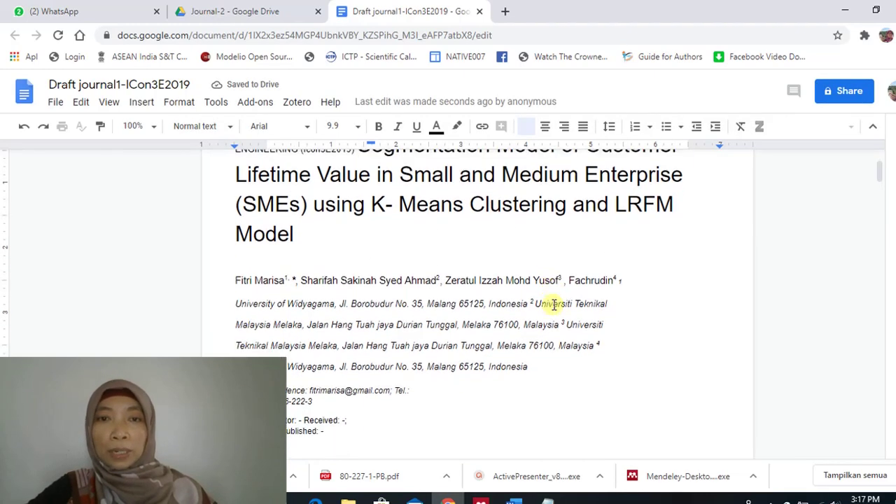
pyautogui.scroll(3, 553, 305)
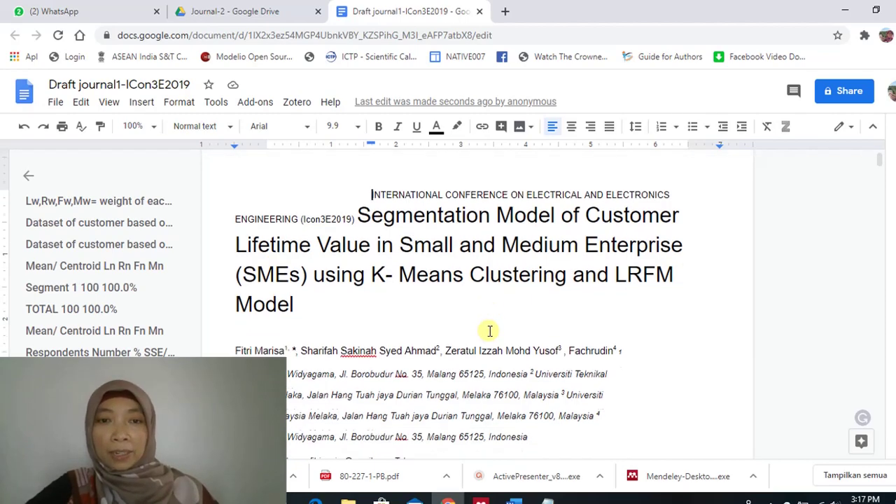
pyautogui.scroll(-5, 486, 330)
pyautogui.scroll(-8, 488, 330)
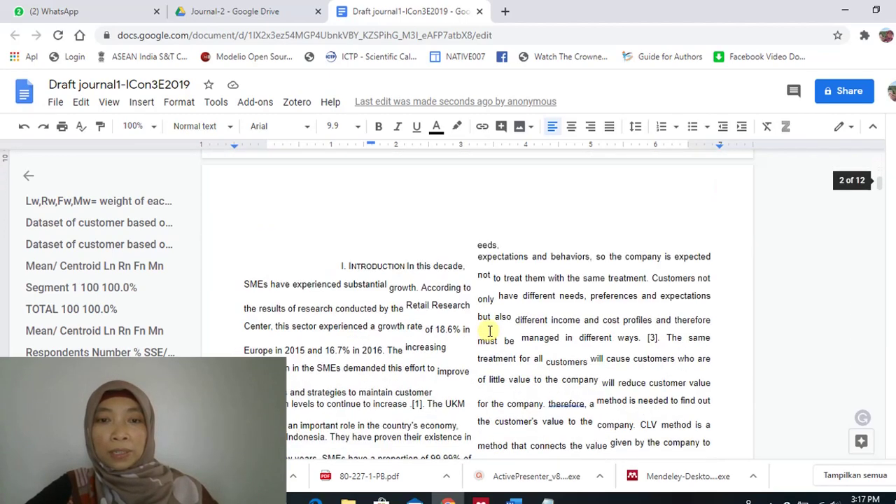
pyautogui.scroll(-2, 489, 332)
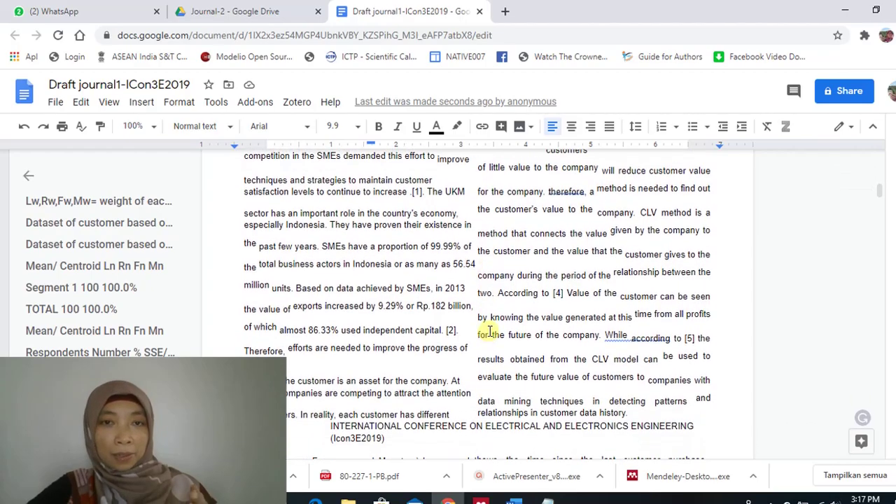
pyautogui.scroll(-4, 490, 331)
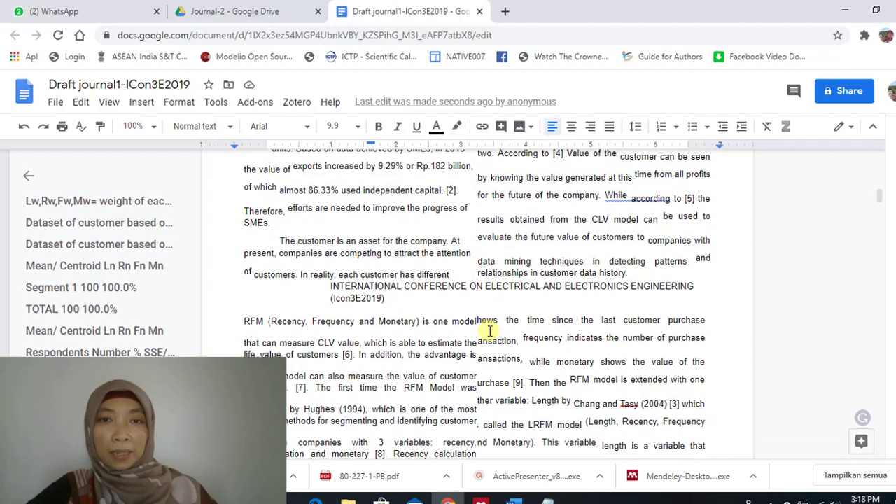
pyautogui.scroll(7, 489, 331)
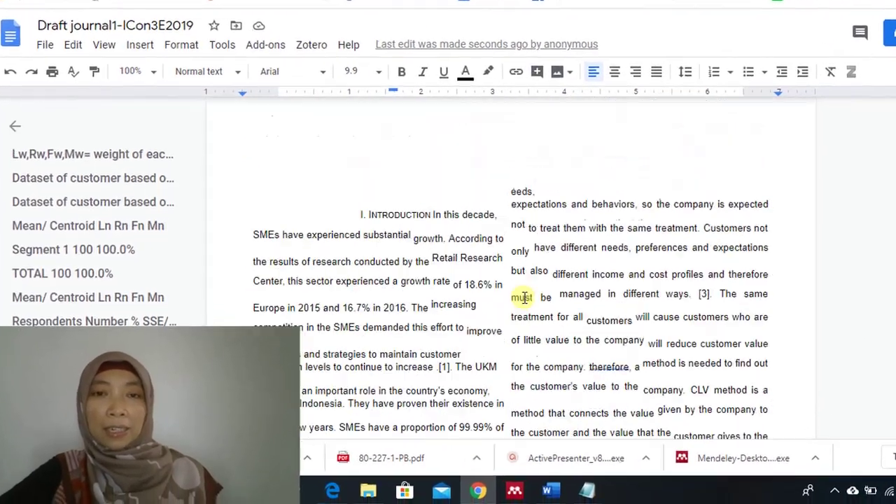
pyautogui.scroll(10, 524, 297)
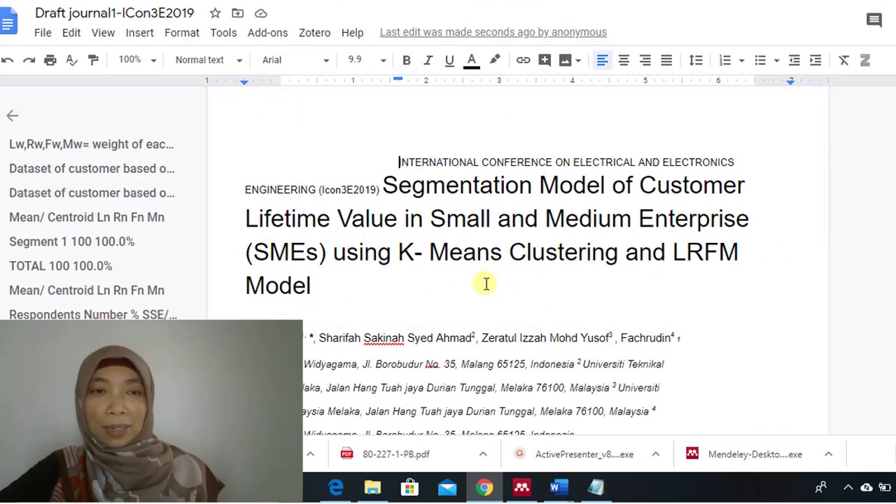
# Step: Start translating the document and title the translated copy "hasil translate jurnal1"
pyautogui.click(222, 41)
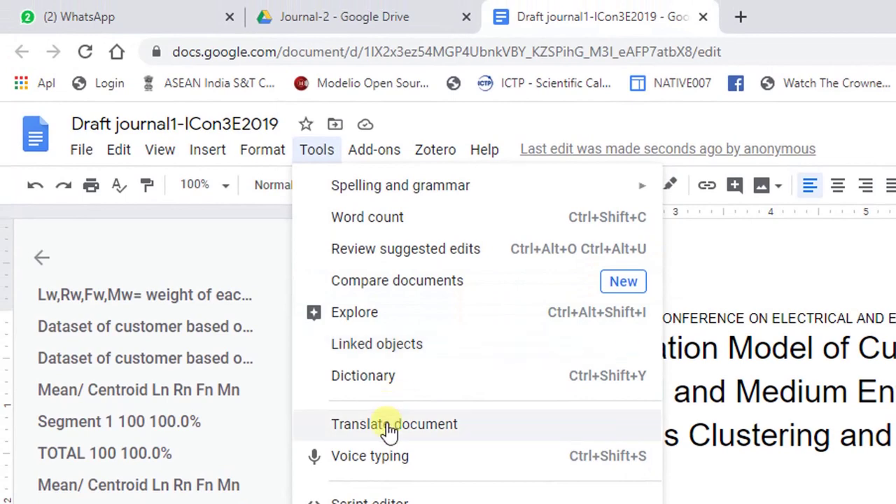
pyautogui.click(390, 430)
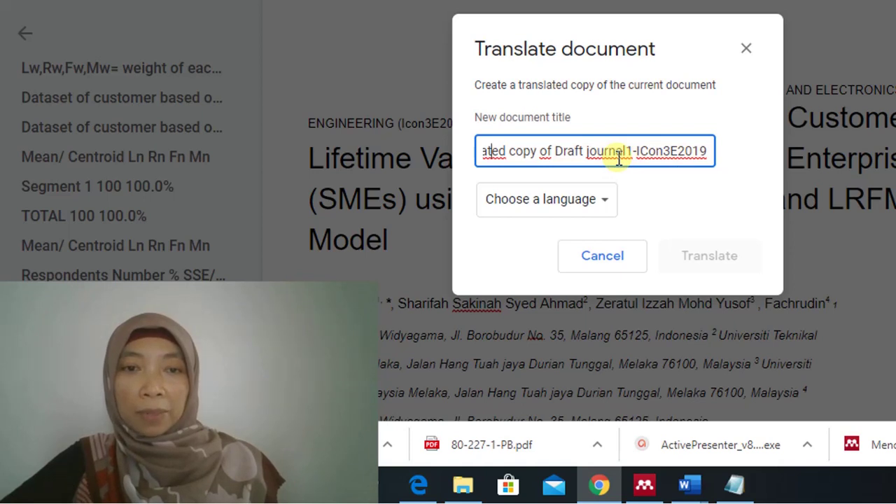
pyautogui.press('Home')
pyautogui.press('End')
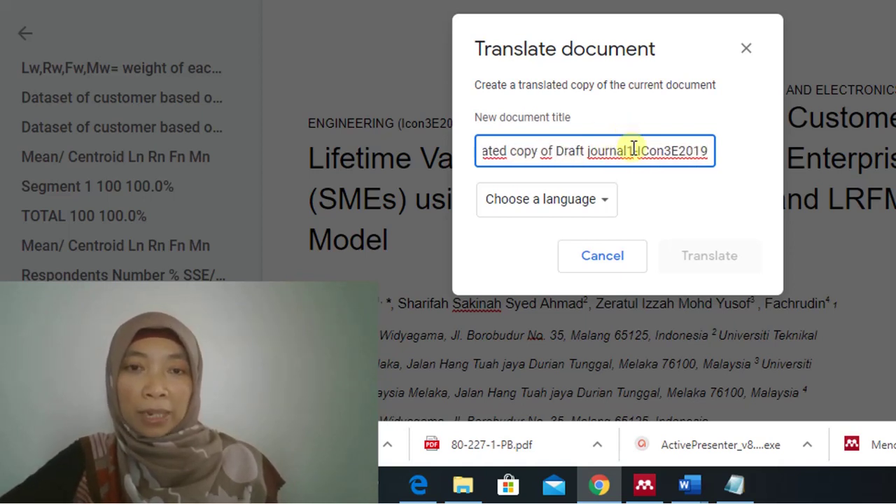
pyautogui.click(633, 149)
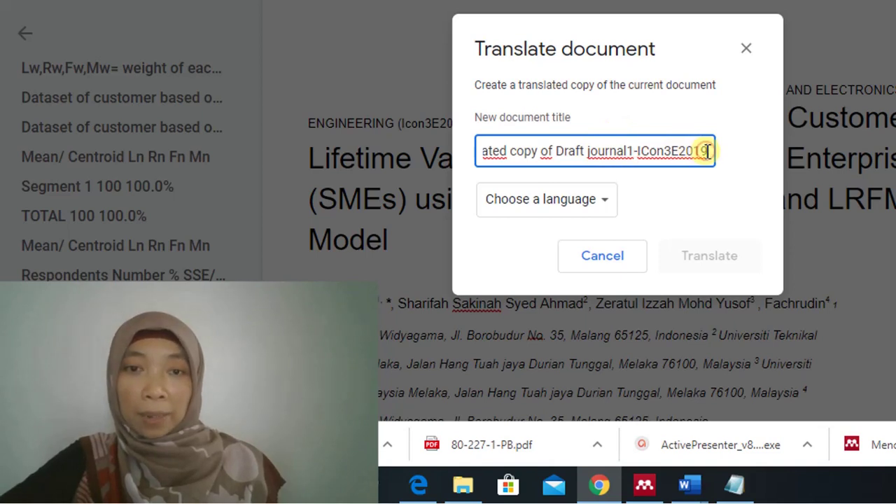
pyautogui.moveTo(708, 151); pyautogui.dragTo(440, 117)
pyautogui.write('ha')
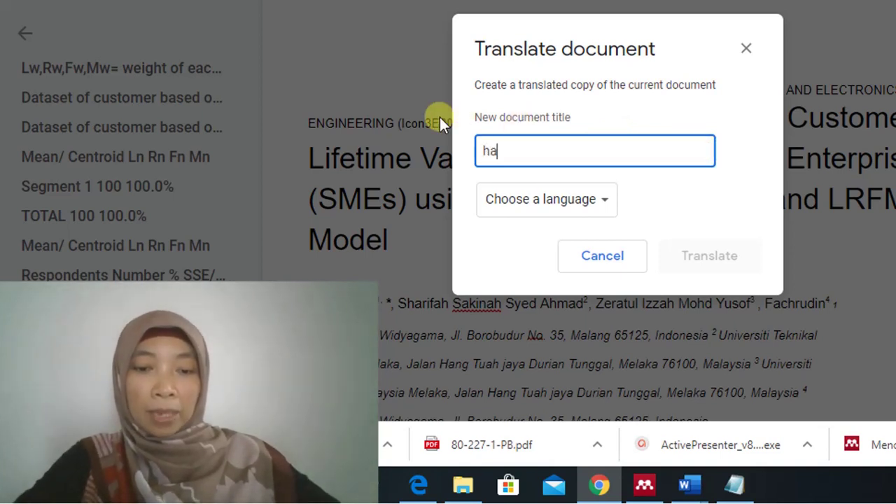
pyautogui.write('sil translate ju')
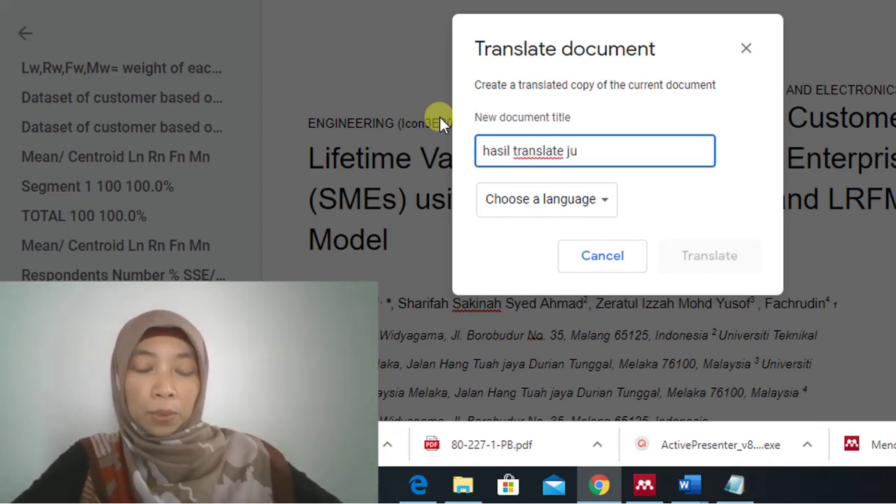
pyautogui.write('rnal')
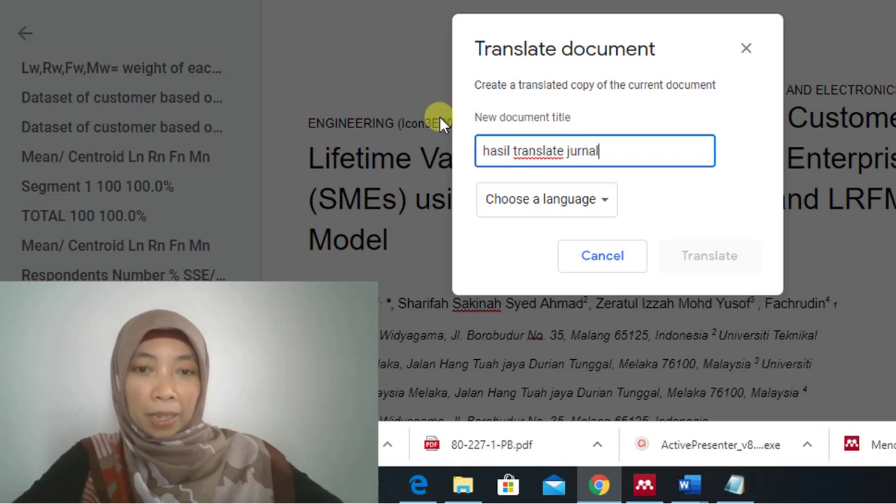
pyautogui.write('1')
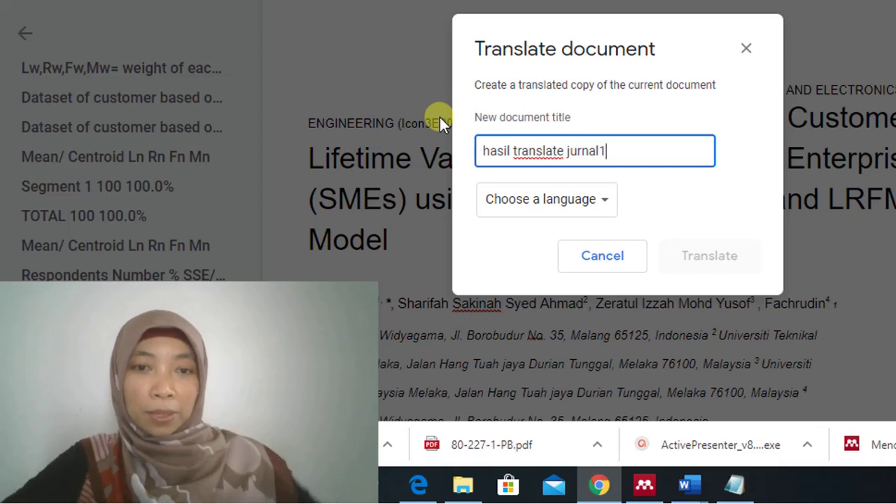
# Step: Choose Indonesian as the target language and create the translated copy of the document
pyautogui.click(604, 206)
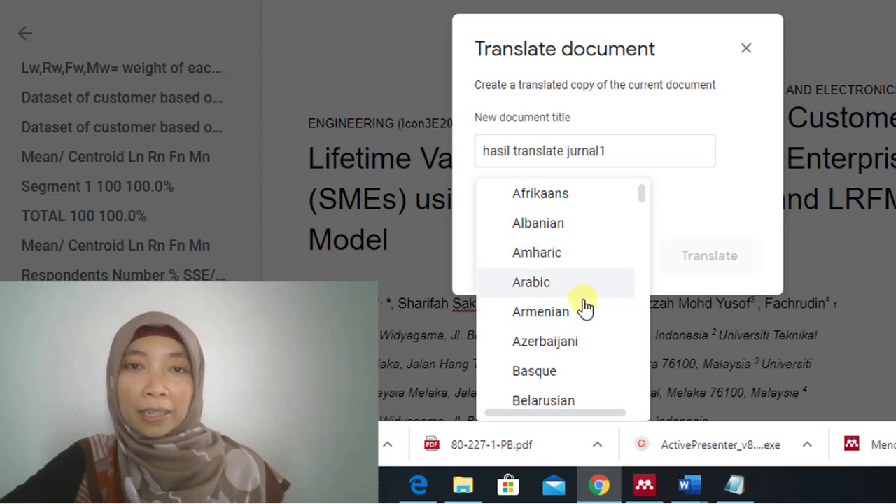
pyautogui.scroll(-3, 585, 306)
pyautogui.scroll(-5, 584, 306)
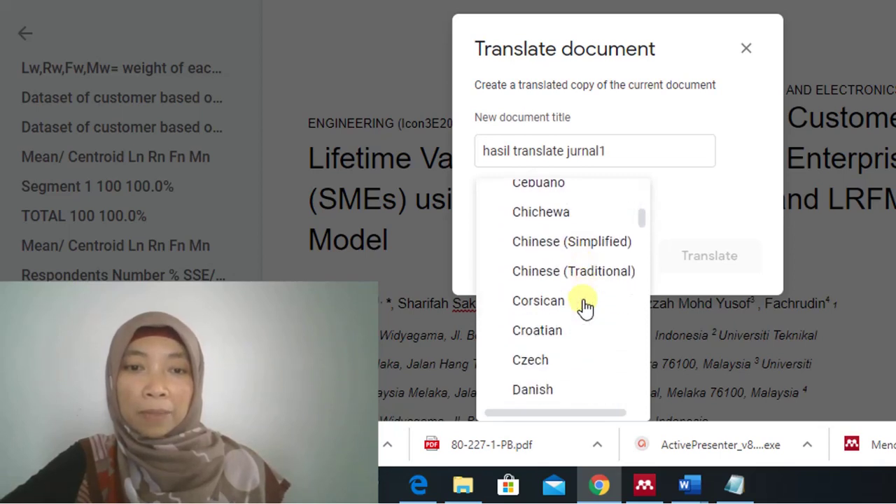
pyautogui.scroll(-5, 585, 306)
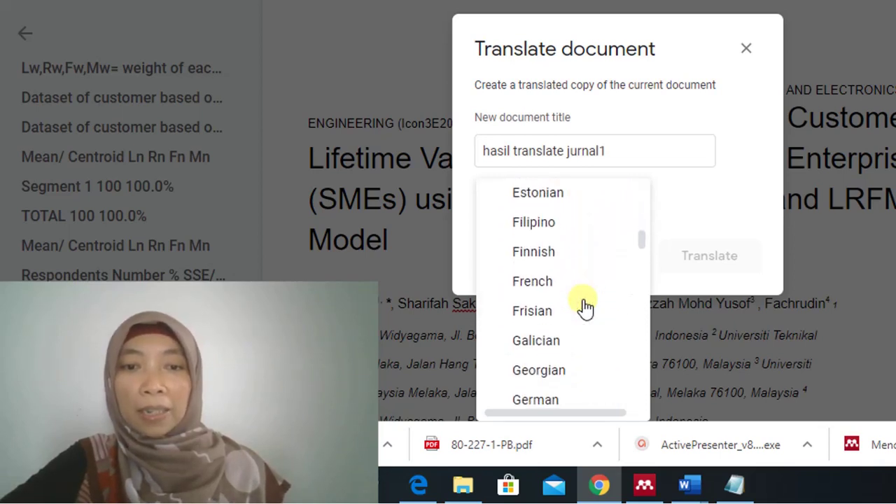
pyautogui.scroll(-5, 585, 306)
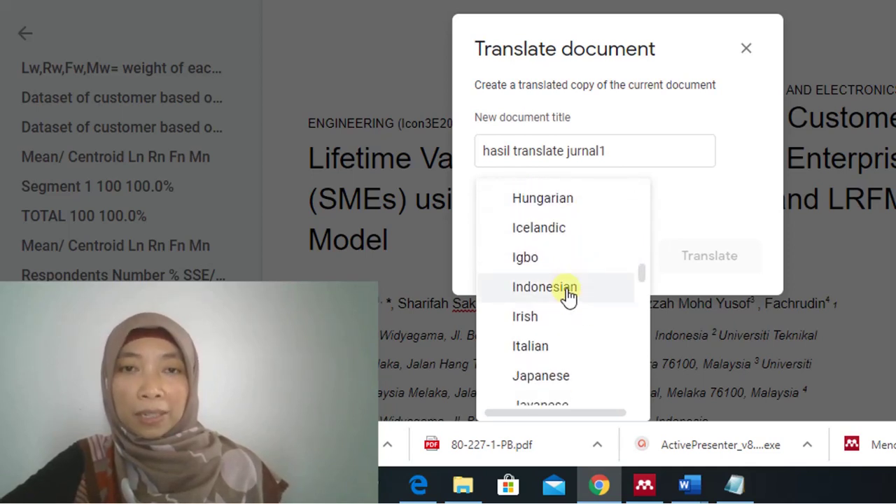
pyautogui.click(569, 296)
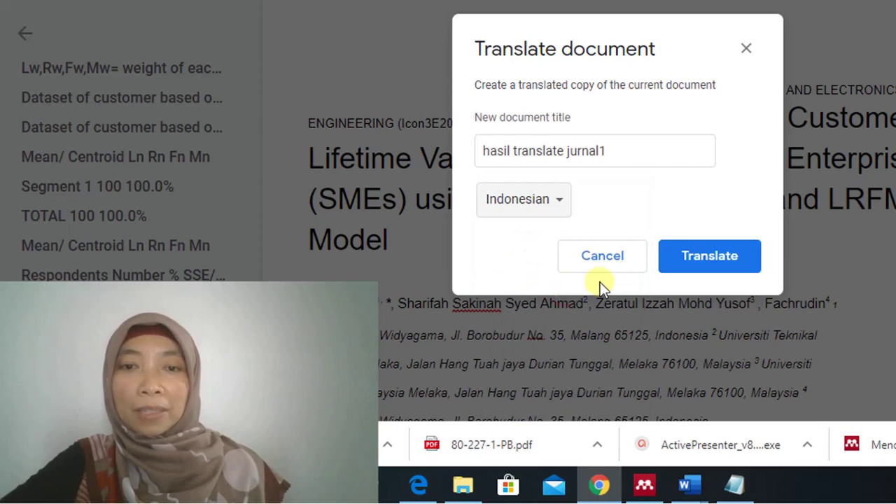
pyautogui.click(693, 265)
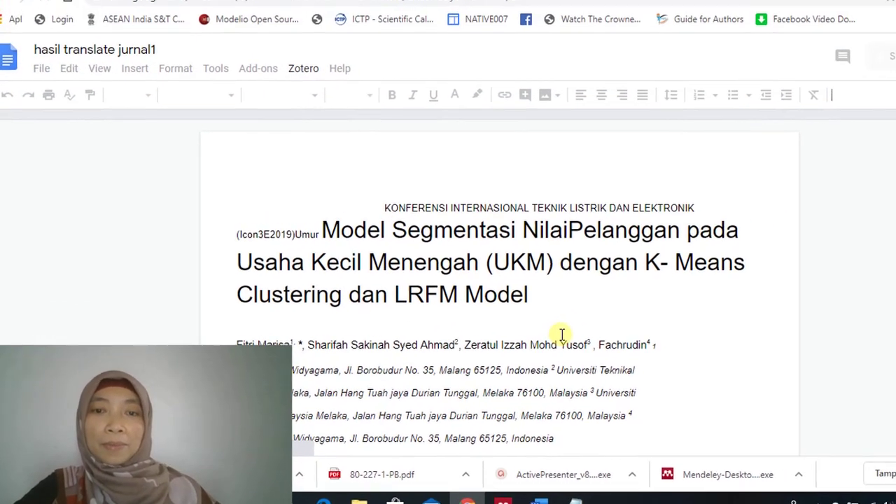
# Step: Examine the translated copy's title page, abstract, keywords and two-column introduction text
pyautogui.scroll(-5, 666, 291)
pyautogui.scroll(-2, 558, 336)
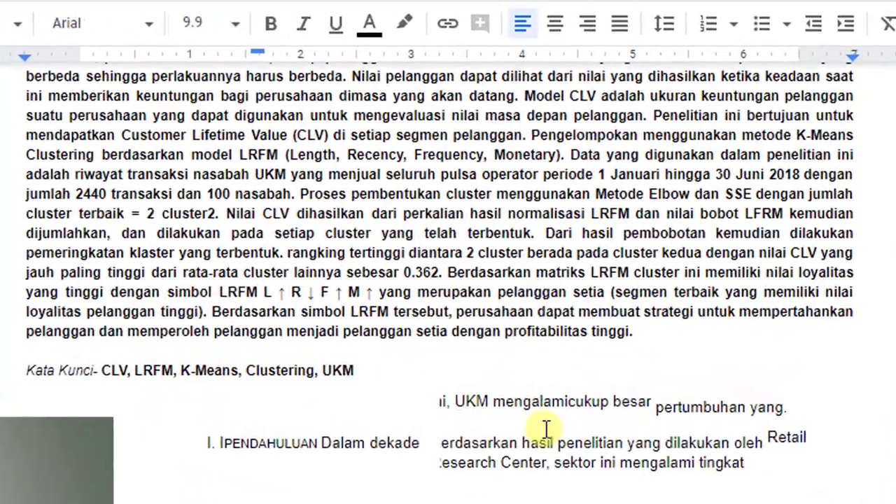
pyautogui.scroll(3, 558, 375)
pyautogui.scroll(-15, 546, 420)
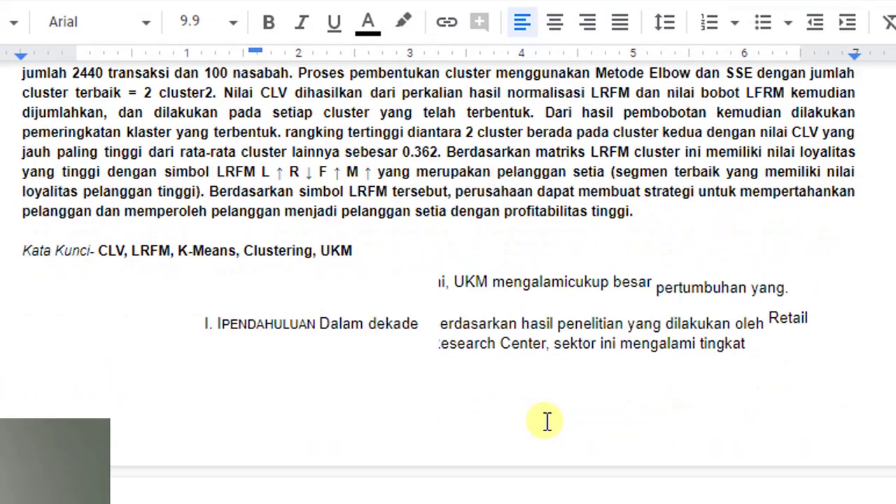
pyautogui.scroll(-10, 546, 420)
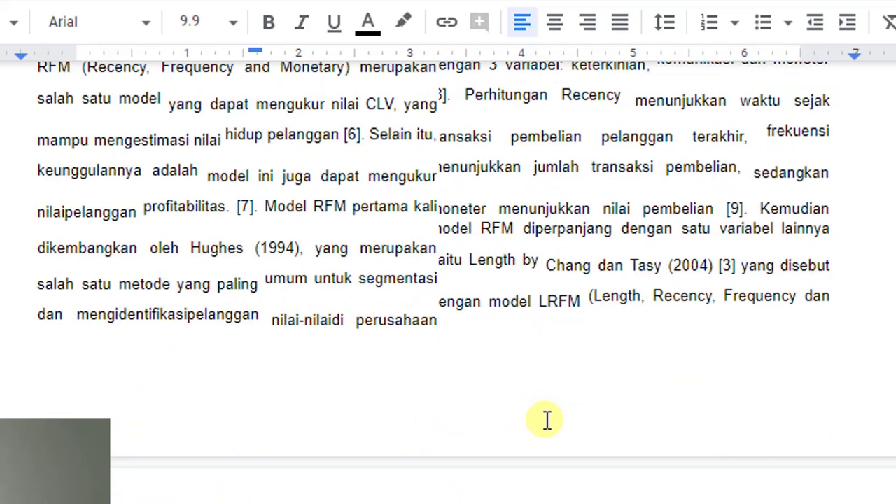
pyautogui.scroll(-2, 547, 420)
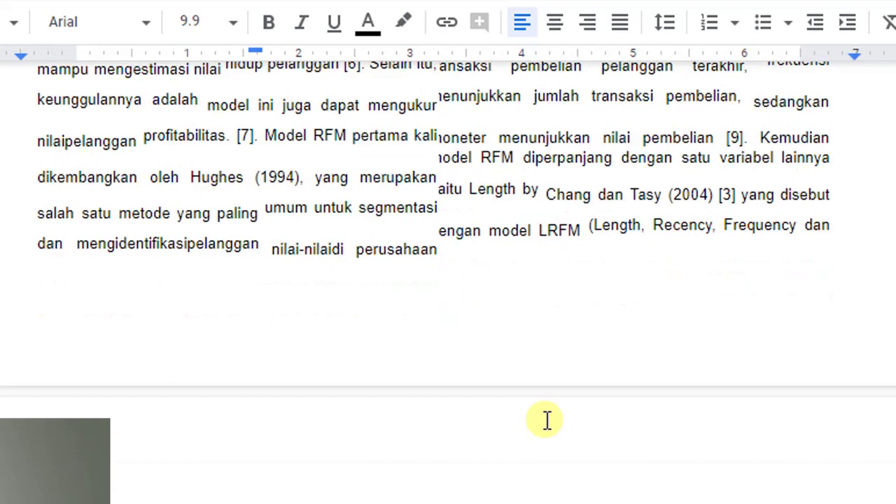
pyautogui.scroll(-1, 547, 420)
pyautogui.scroll(-10, 547, 420)
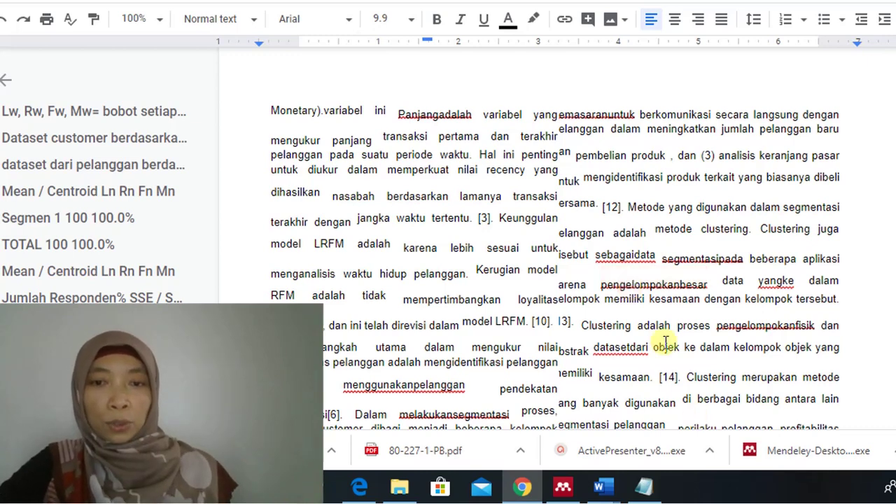
# Step: Read through the translated clustering discussion, literature review, research methodology and experiment sections, and go back towards the earlier pages
pyautogui.scroll(-5, 665, 342)
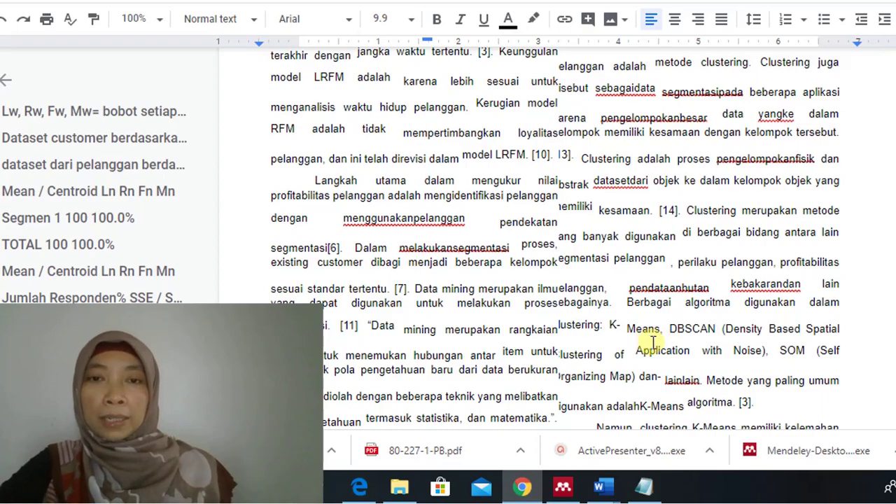
pyautogui.scroll(-8, 658, 347)
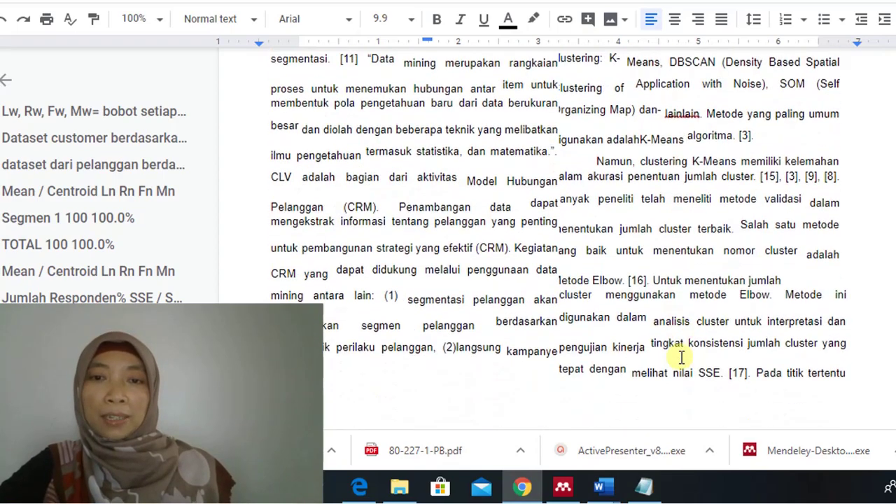
pyautogui.scroll(-20, 682, 358)
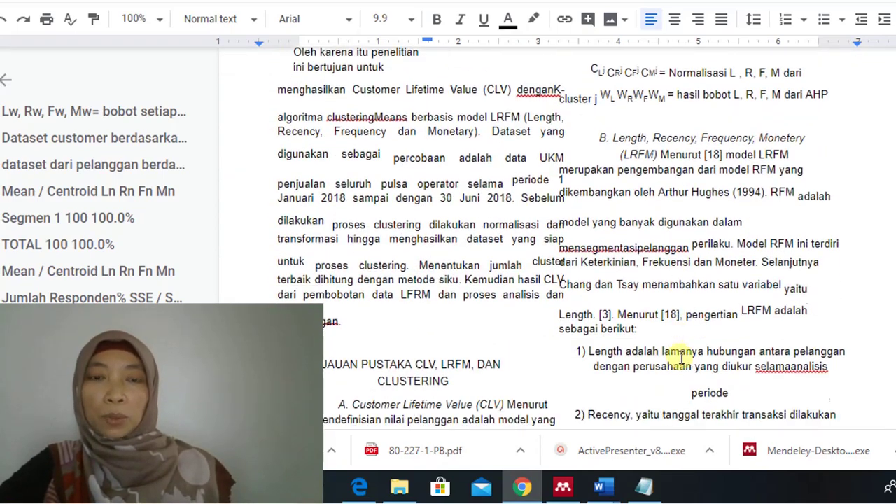
pyautogui.scroll(-4, 681, 358)
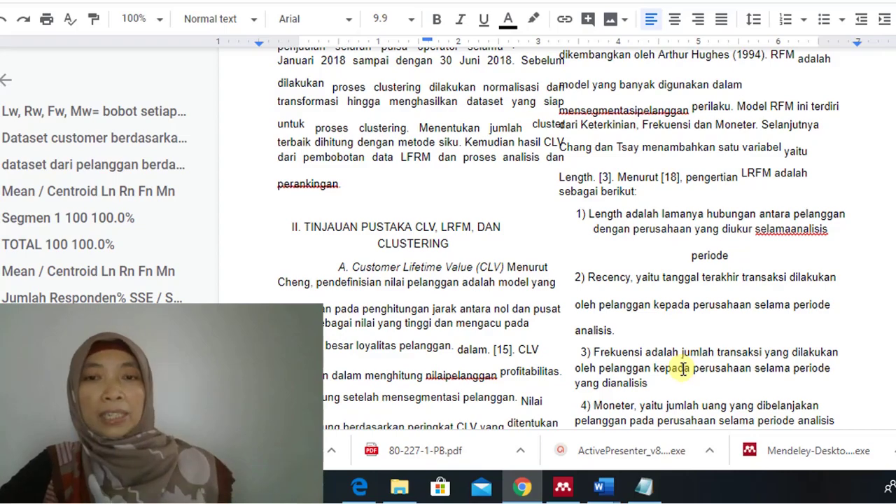
pyautogui.scroll(-15, 686, 378)
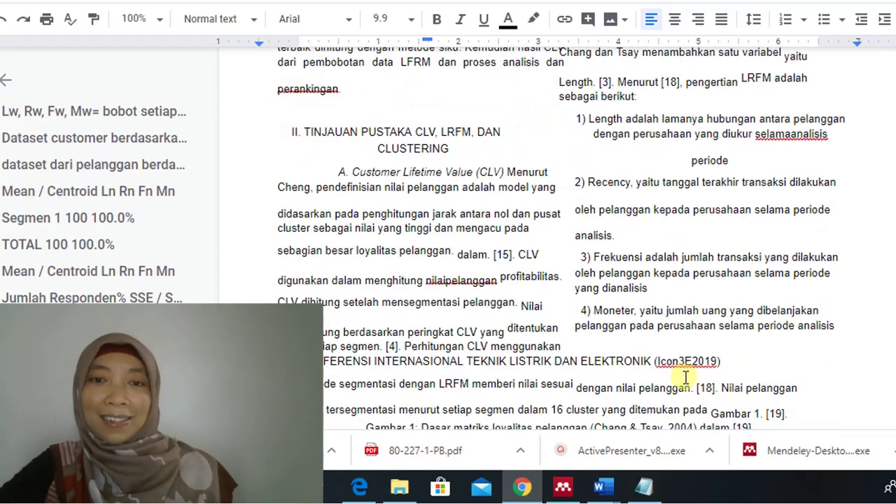
pyautogui.scroll(-10, 686, 378)
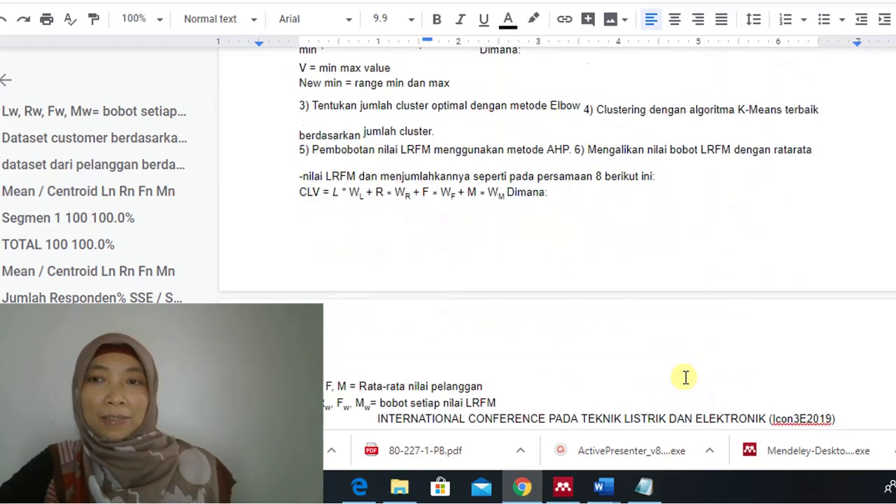
pyautogui.scroll(-8, 686, 378)
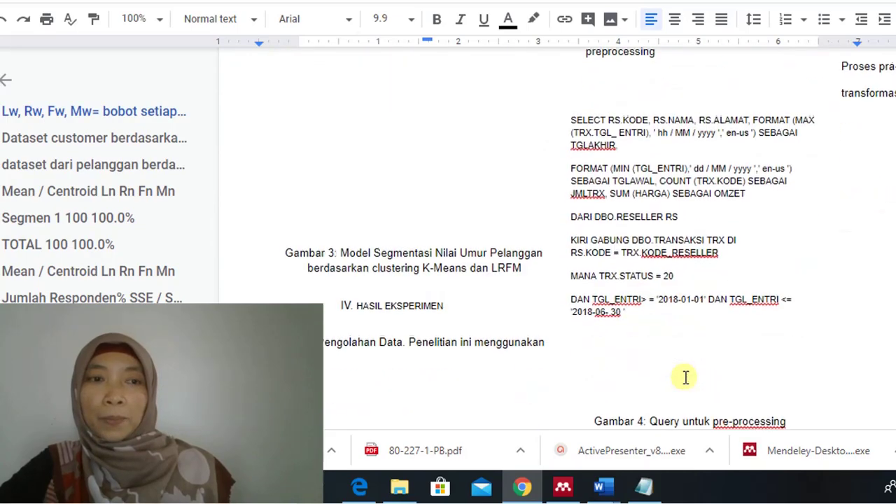
pyautogui.scroll(20, 687, 378)
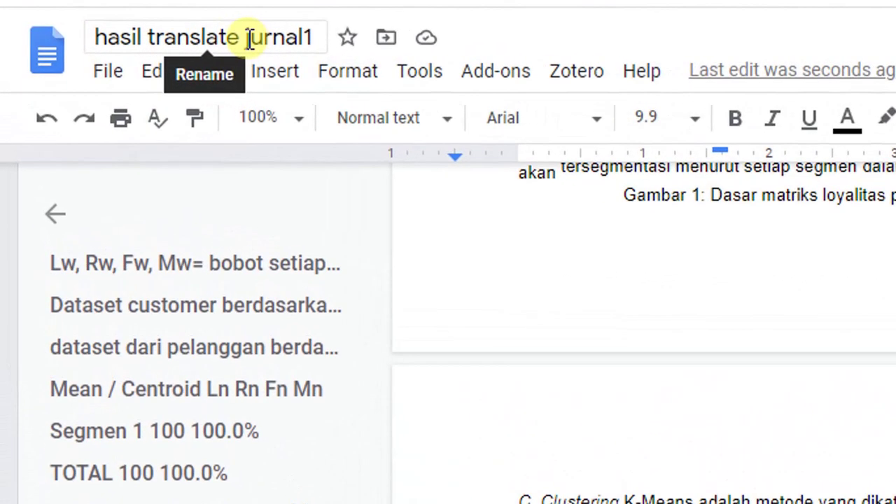
# Step: Download the translated document in Microsoft Word (.docx) format and open the downloaded hasil translate jurnal1 file in Word
pyautogui.click(133, 53)
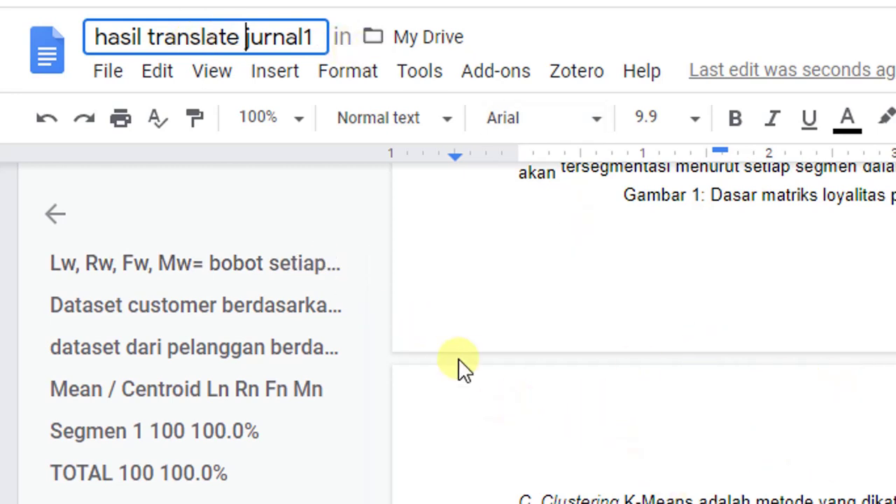
pyautogui.click(109, 74)
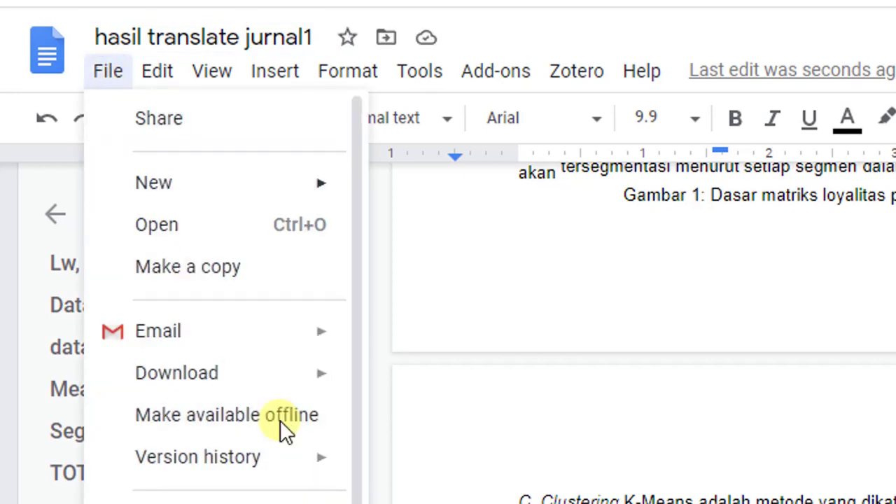
pyautogui.moveTo(275, 378)
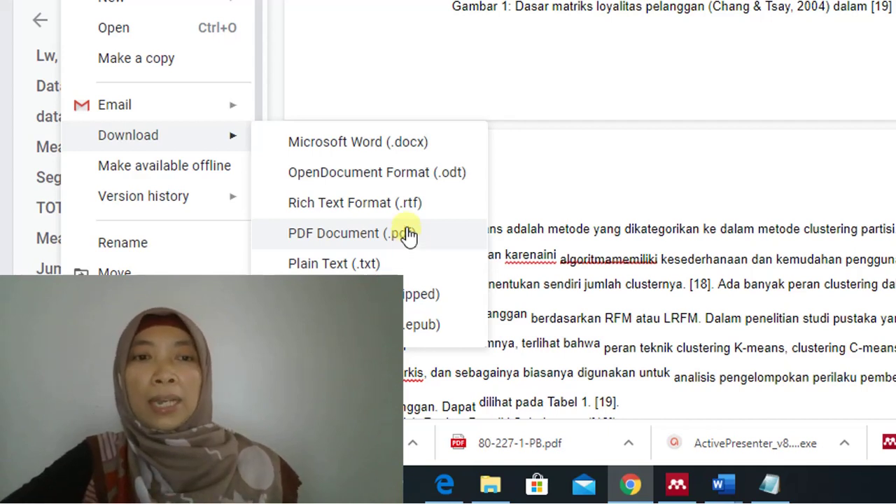
pyautogui.click(401, 156)
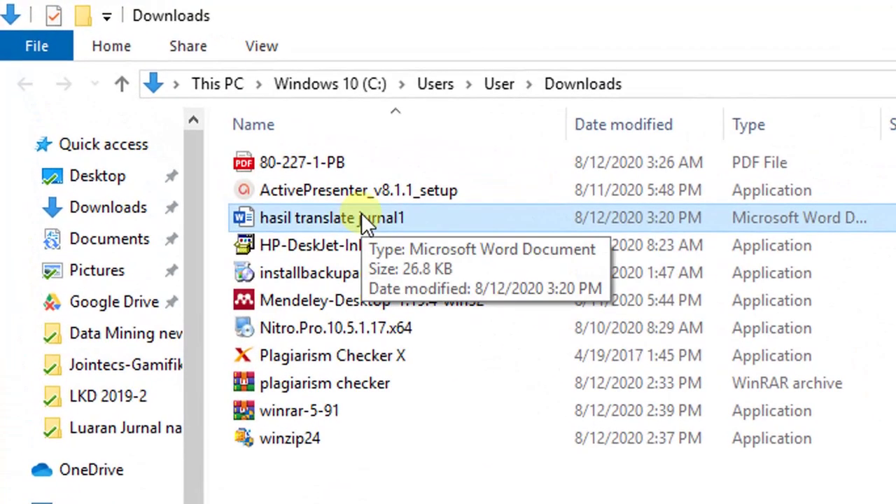
pyautogui.doubleClick(361, 213)
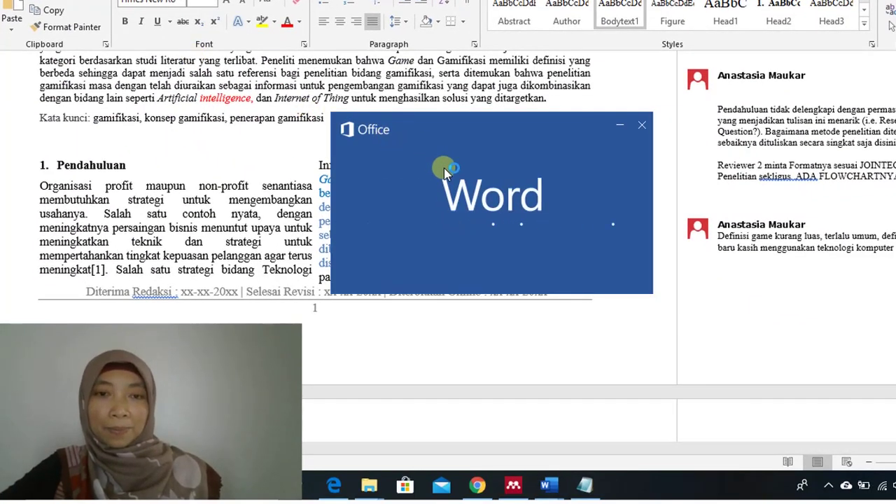
# Step: Examine the translated Word document from the title page and abstract through the methodology to the customer dataset tables
pyautogui.scroll(-20, 530, 190)
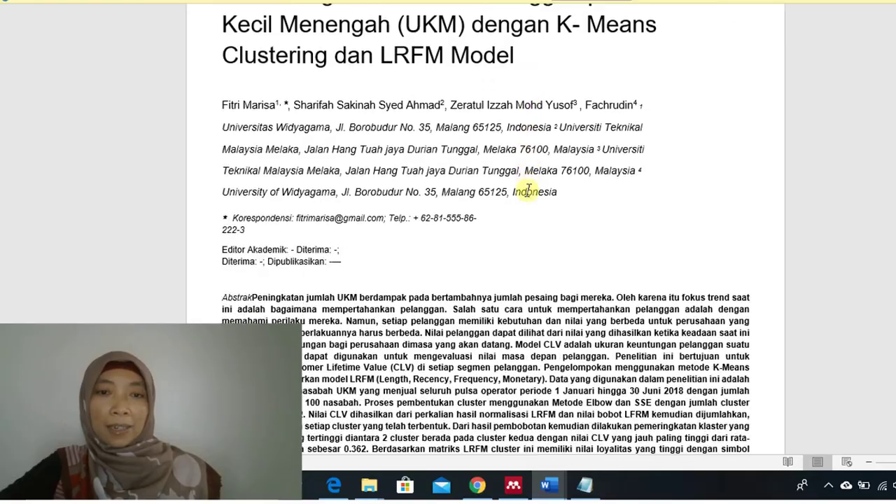
pyautogui.scroll(-20, 529, 190)
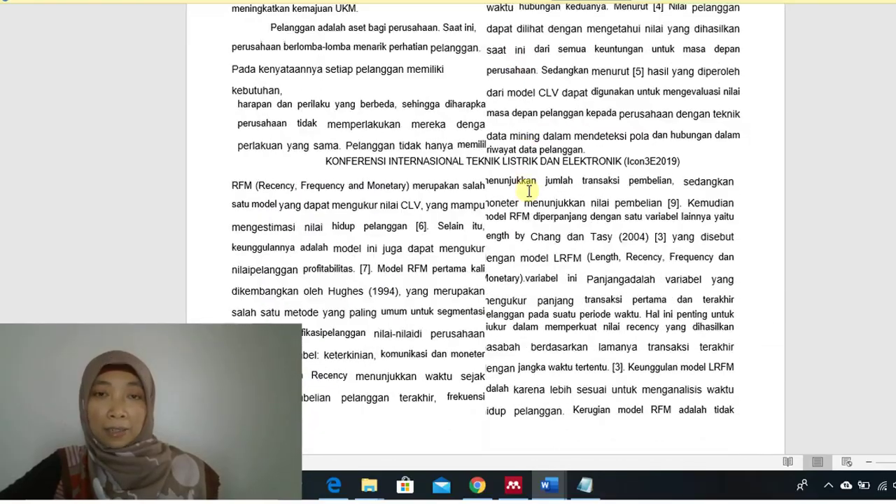
pyautogui.scroll(-20, 530, 190)
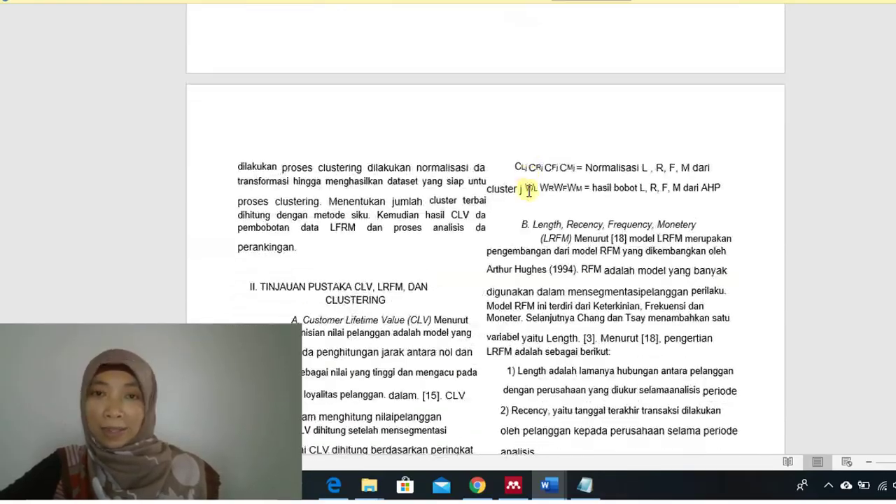
pyautogui.scroll(-15, 529, 190)
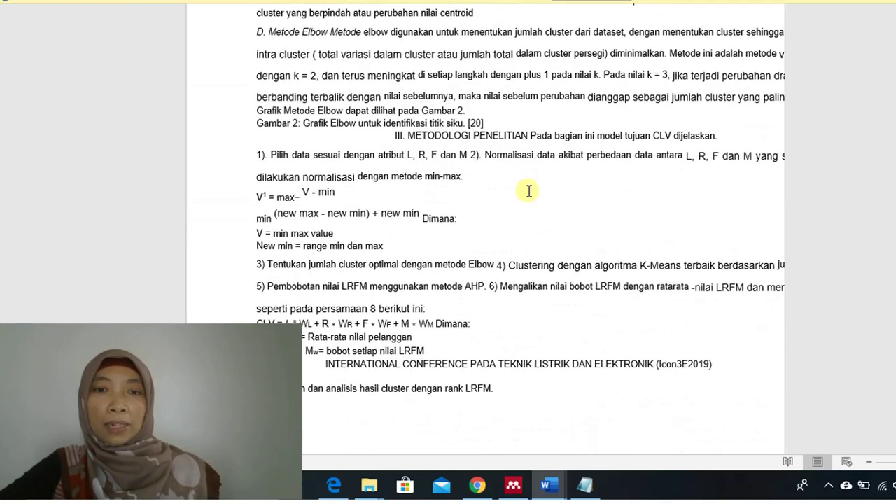
pyautogui.scroll(-15, 530, 190)
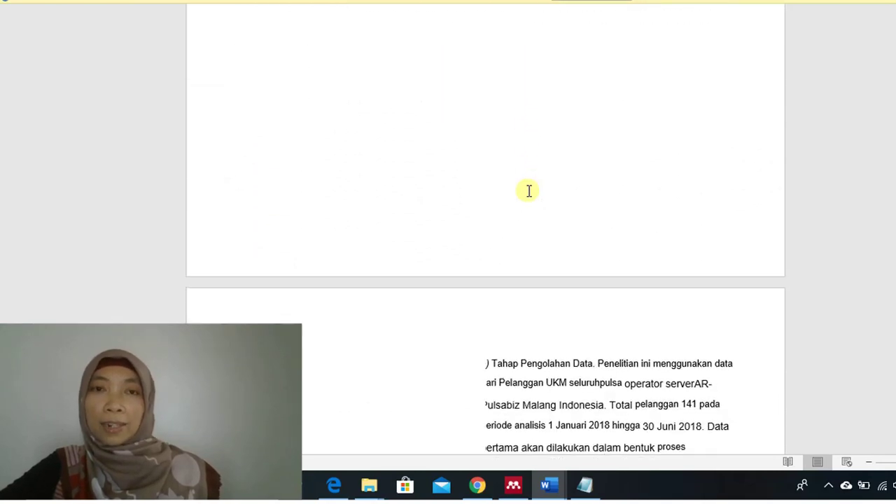
pyautogui.scroll(-15, 529, 191)
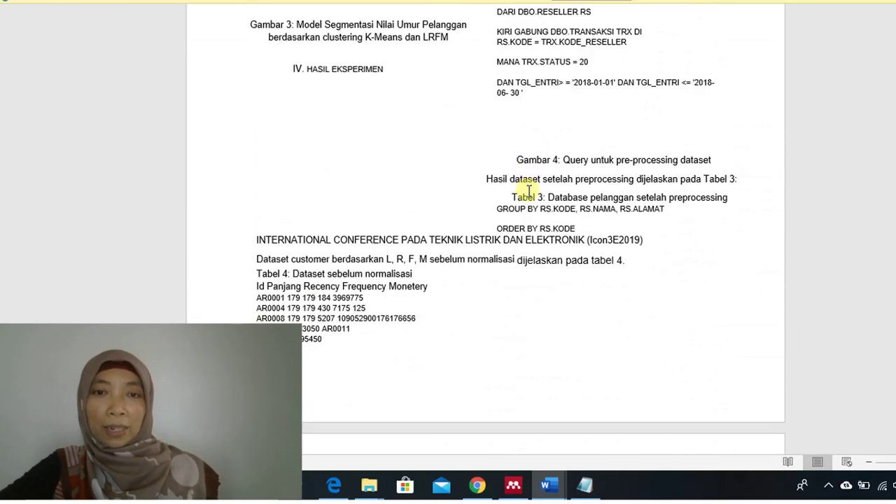
pyautogui.scroll(-15, 529, 189)
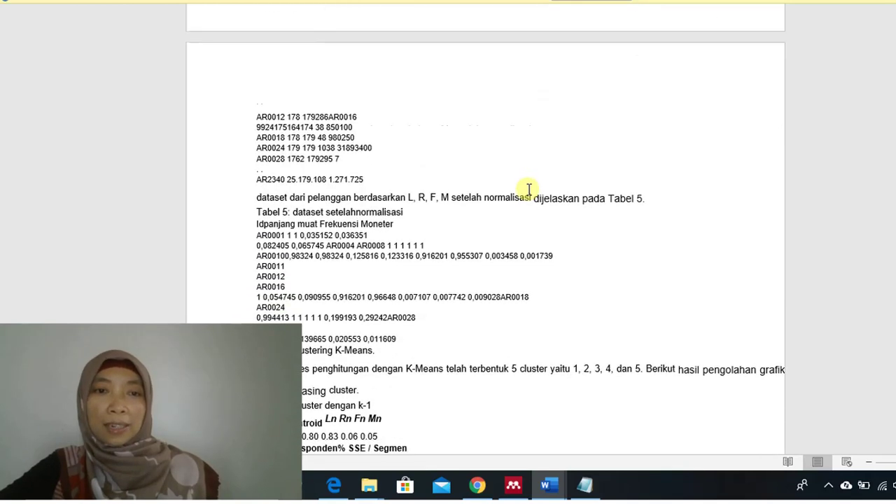